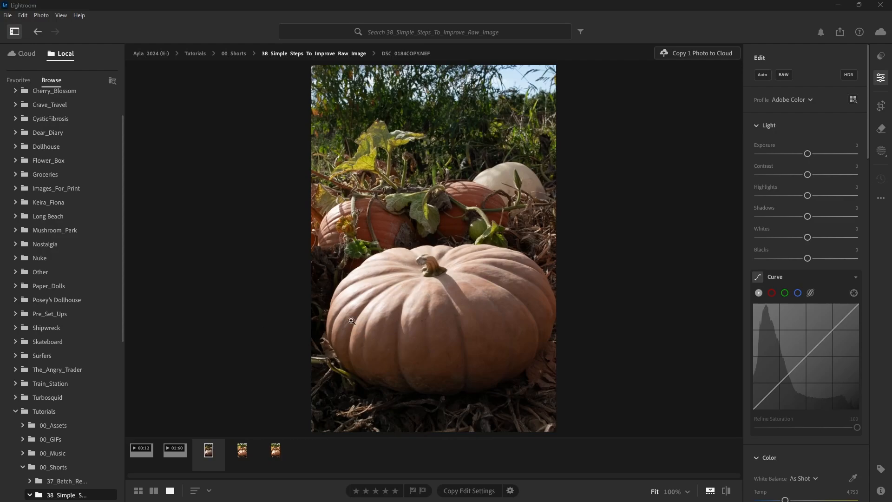
Step: In DSC_0184COPY.NEF, set Exposure to +0.93, Contrast to +14, Shadows to +27 and Highlights to -25
{"action": "left_click", "coordinate": [242, 450]}
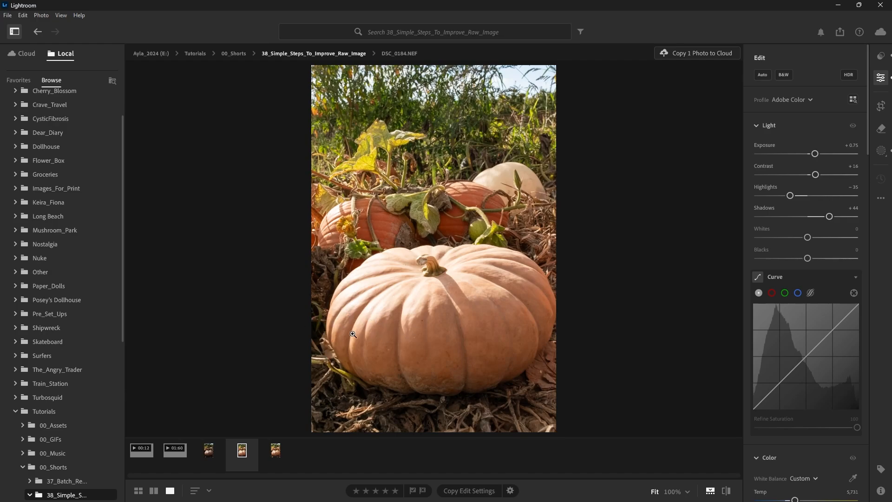
{"action": "left_click", "coordinate": [209, 452]}
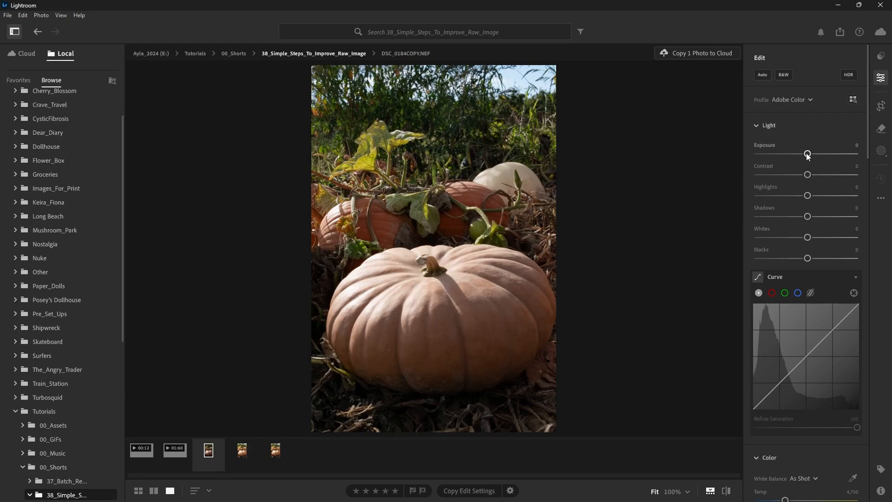
{"action": "left_click_drag", "start_coordinate": [808, 154], "coordinate": [817, 156]}
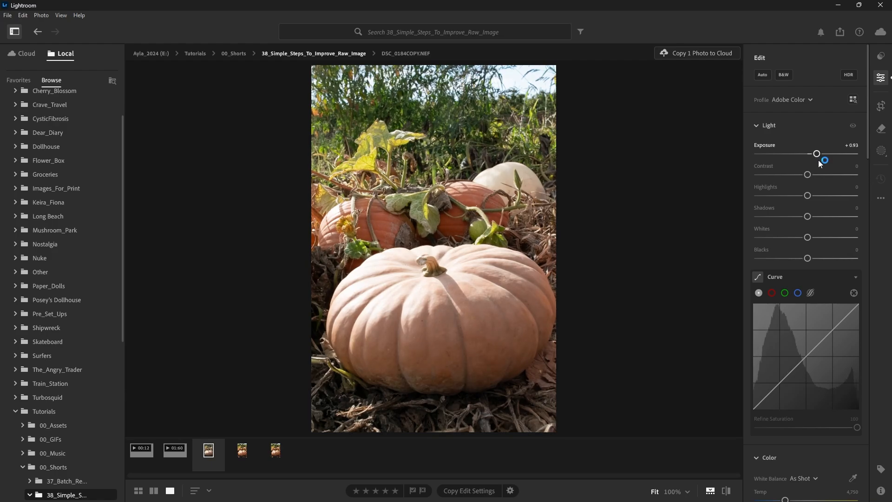
{"action": "left_click_drag", "start_coordinate": [809, 174], "coordinate": [815, 177]}
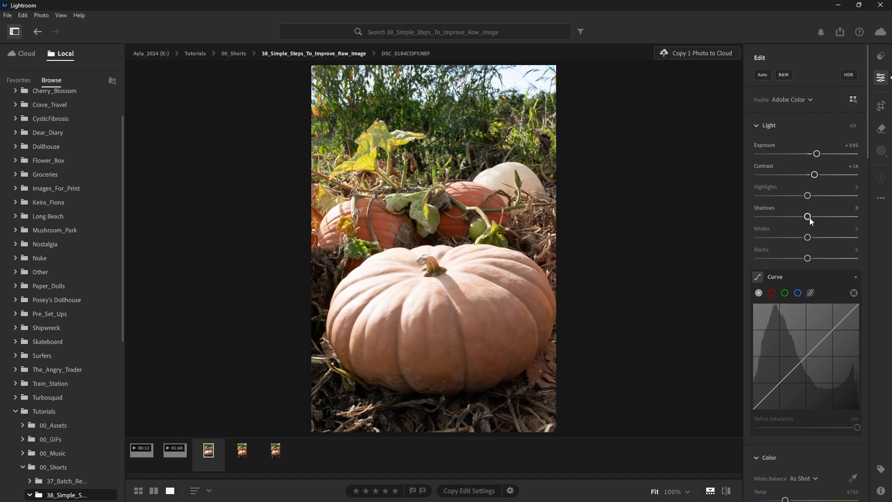
{"action": "mouse_move", "coordinate": [807, 216]}
{"action": "left_mouse_down"}
{"action": "mouse_move", "coordinate": [796, 217]}
{"action": "mouse_move", "coordinate": [822, 221]}
{"action": "left_mouse_up"}
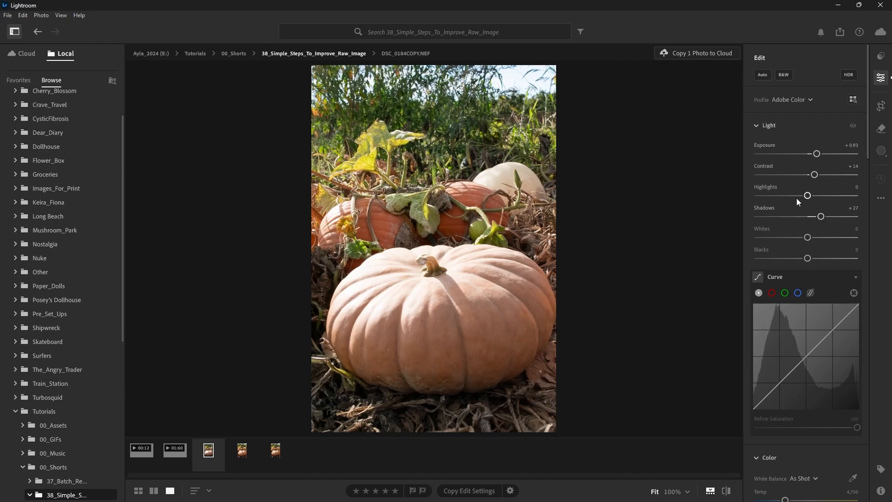
{"action": "mouse_move", "coordinate": [808, 195]}
{"action": "left_mouse_down"}
{"action": "mouse_move", "coordinate": [773, 197]}
{"action": "mouse_move", "coordinate": [795, 198]}
{"action": "left_mouse_up"}
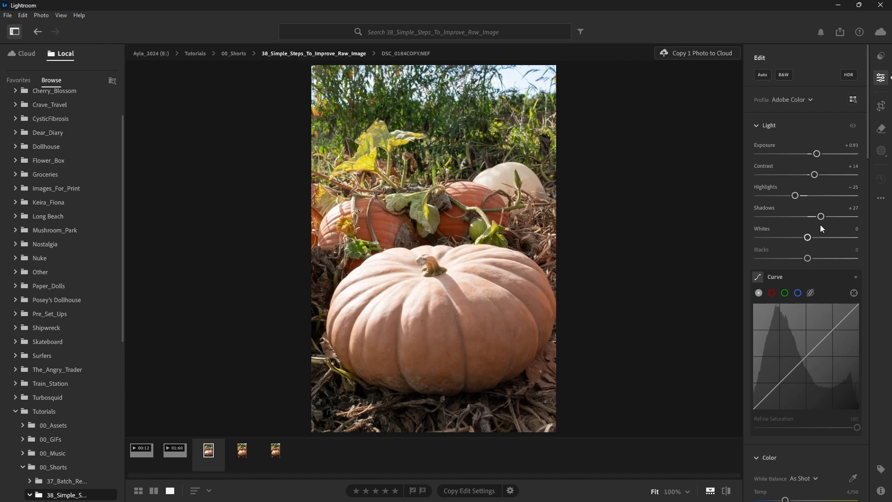
Step: Warm the photo's white balance by raising the color temperature to 5,544
{"action": "scroll", "coordinate": [818, 196], "scroll_direction": "down", "scroll_amount": 1}
{"action": "scroll", "coordinate": [865, 247], "scroll_direction": "down", "scroll_amount": 10}
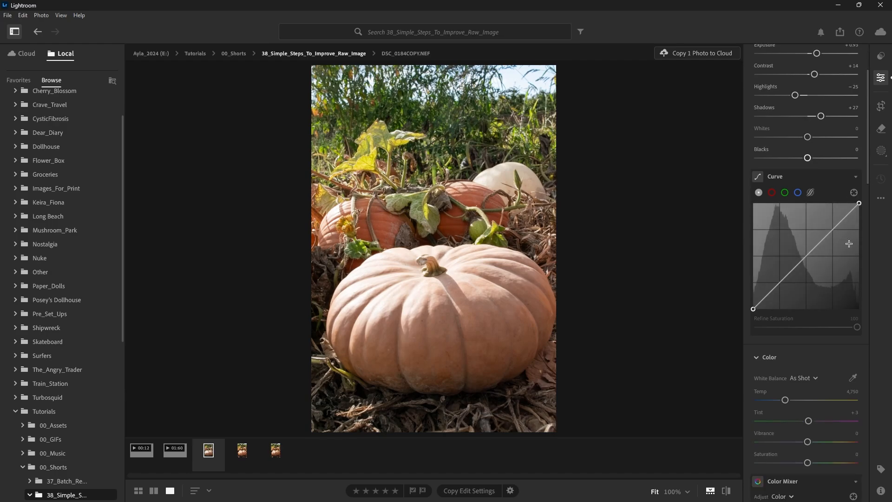
{"action": "scroll", "coordinate": [866, 253], "scroll_direction": "up", "scroll_amount": 1}
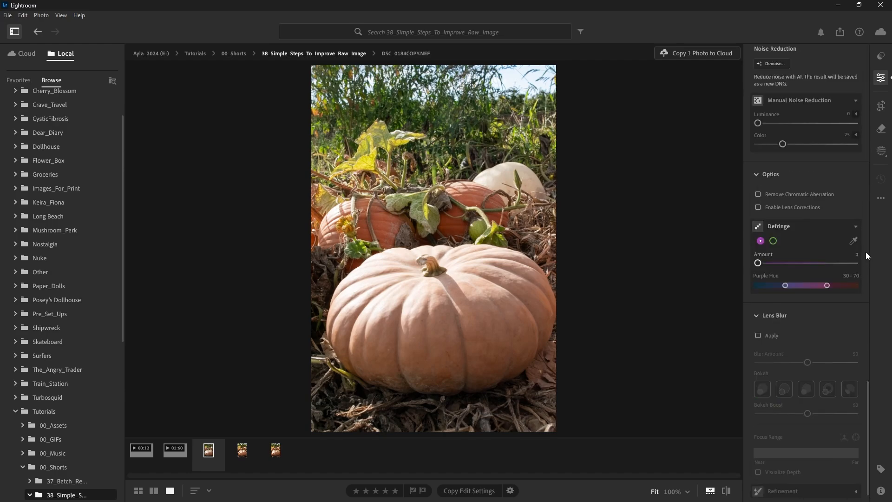
{"action": "scroll", "coordinate": [857, 192], "scroll_direction": "up", "scroll_amount": 1}
{"action": "scroll", "coordinate": [839, 152], "scroll_direction": "up", "scroll_amount": 9}
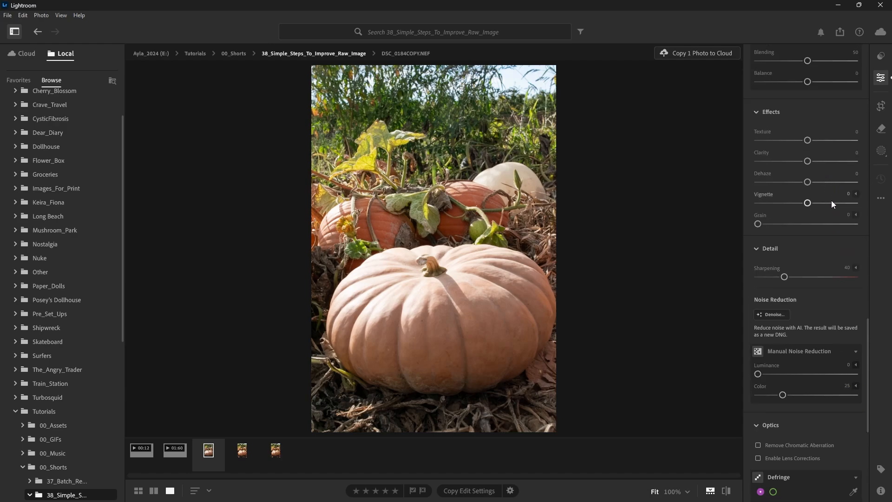
{"action": "scroll", "coordinate": [807, 229], "scroll_direction": "up", "scroll_amount": 5}
{"action": "scroll", "coordinate": [812, 234], "scroll_direction": "up", "scroll_amount": 20}
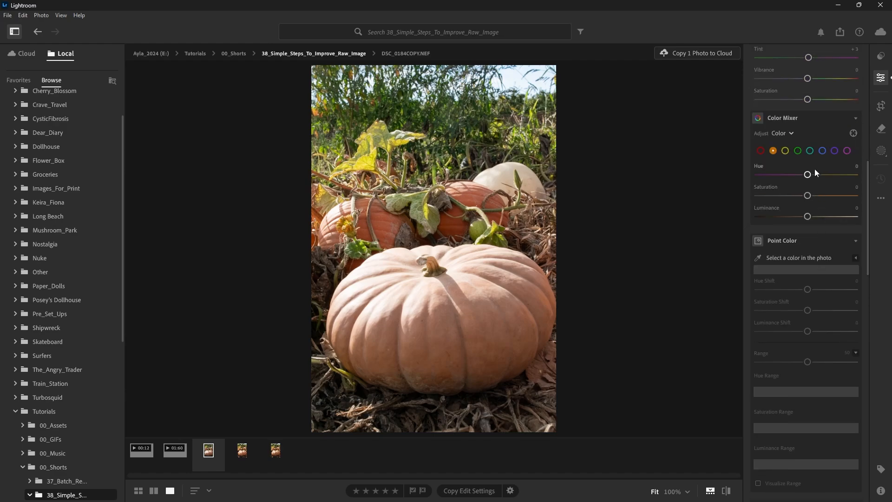
{"action": "scroll", "coordinate": [802, 144], "scroll_direction": "up", "scroll_amount": 2}
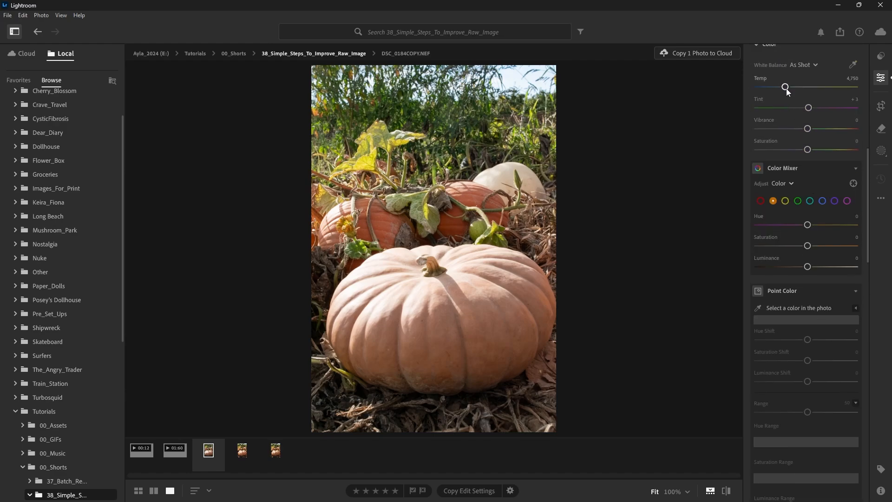
{"action": "left_click_drag", "start_coordinate": [787, 88], "coordinate": [795, 90]}
{"action": "left_click_drag", "start_coordinate": [795, 90], "coordinate": [794, 90]}
Step: Set Sharpening to 78 and generate a denoised DNG with AI Denoise at amount 37
{"action": "scroll", "coordinate": [866, 196], "scroll_direction": "down", "scroll_amount": 10}
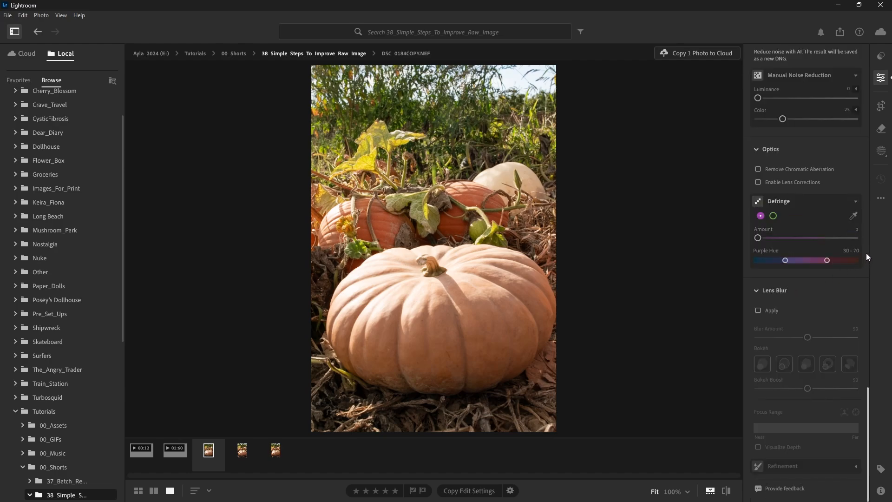
{"action": "scroll", "coordinate": [818, 175], "scroll_direction": "up", "scroll_amount": 3}
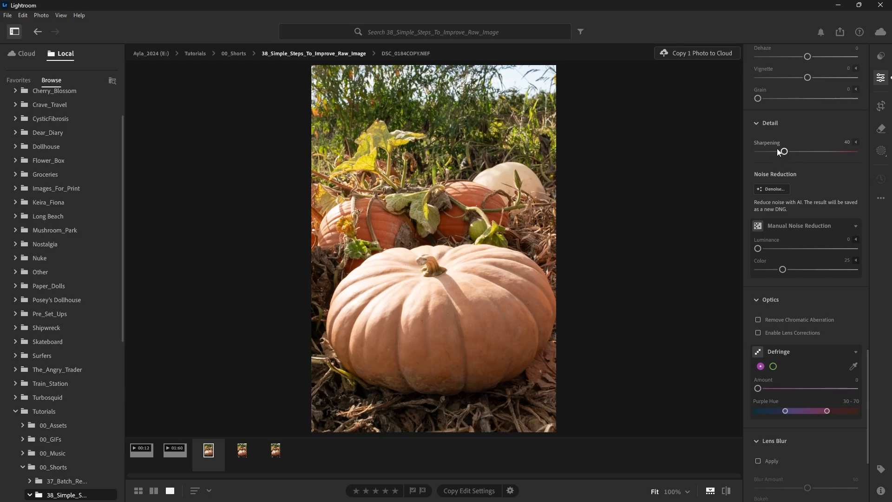
{"action": "left_click_drag", "start_coordinate": [784, 152], "coordinate": [810, 152]}
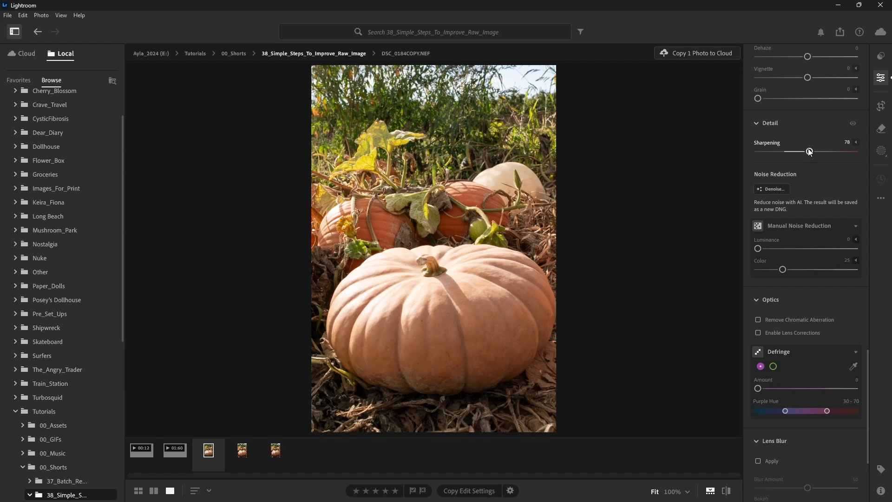
{"action": "left_click", "coordinate": [774, 190]}
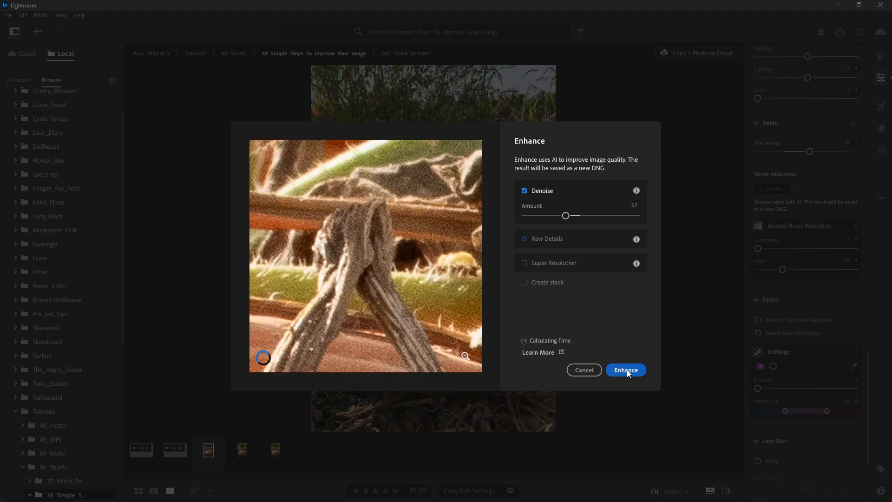
{"action": "left_click", "coordinate": [627, 372]}
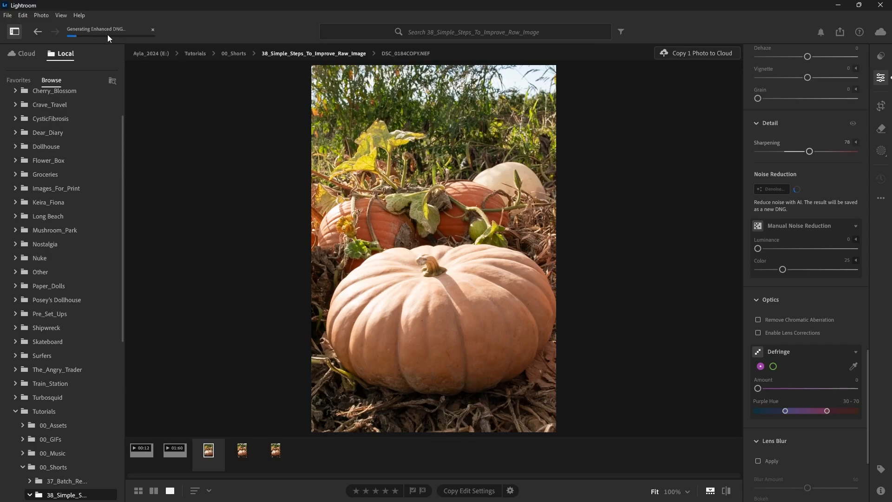
Step: Remove chromatic aberration and enable lens corrections on the original raw copy, and dismiss the update notice
{"action": "left_click", "coordinate": [759, 320]}
{"action": "left_click", "coordinate": [758, 333]}
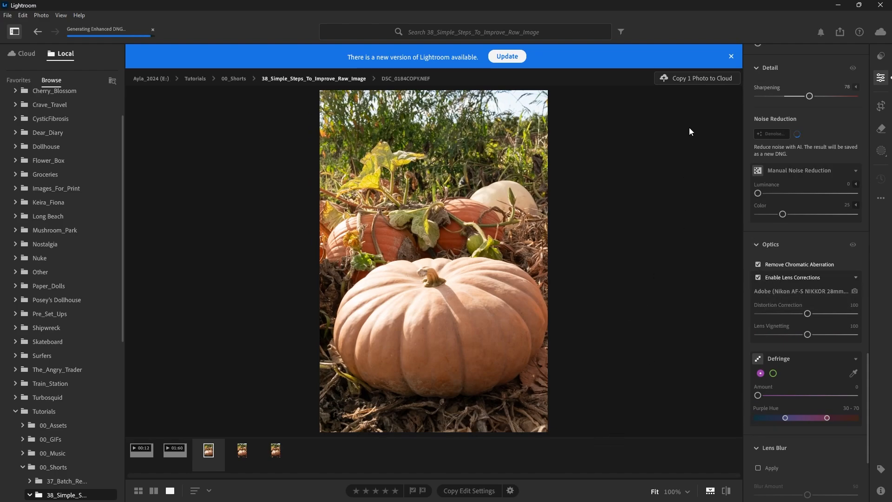
{"action": "left_click", "coordinate": [731, 56]}
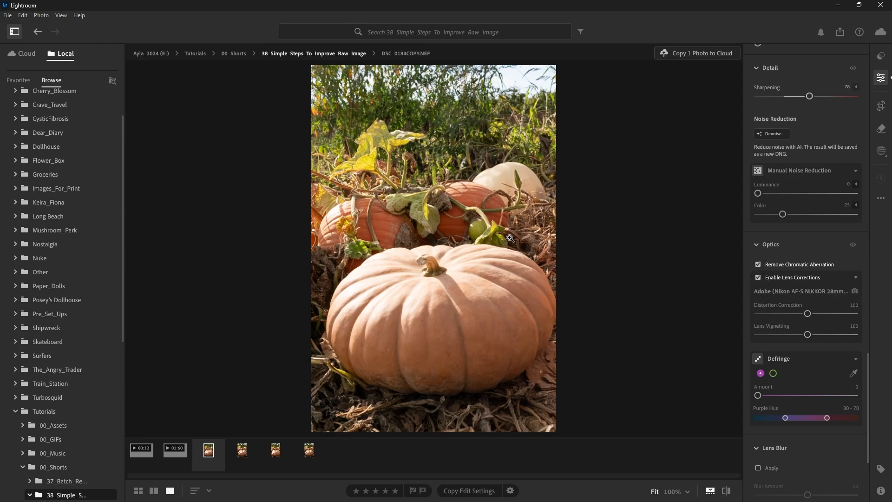
Step: Open the denoised photo DSC_0184COPY-Enhanced-NR.dng for editing
{"action": "scroll", "coordinate": [779, 342], "scroll_direction": "down", "scroll_amount": 1}
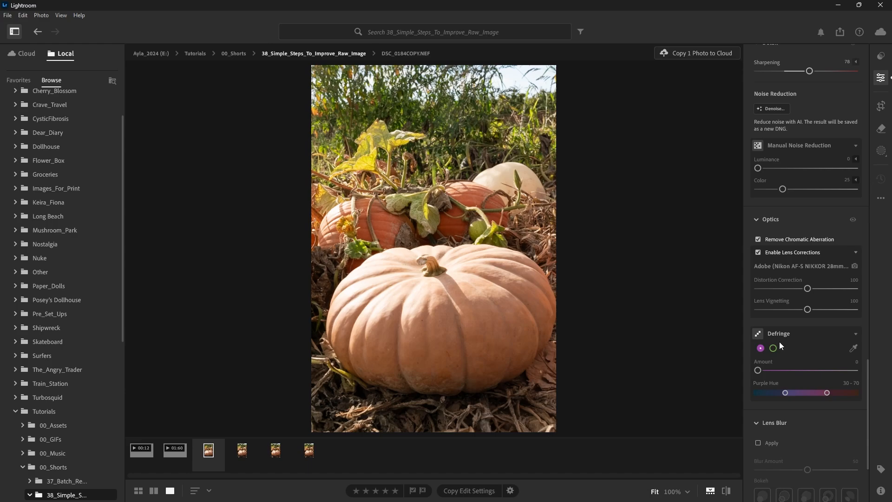
{"action": "key", "text": "Right"}
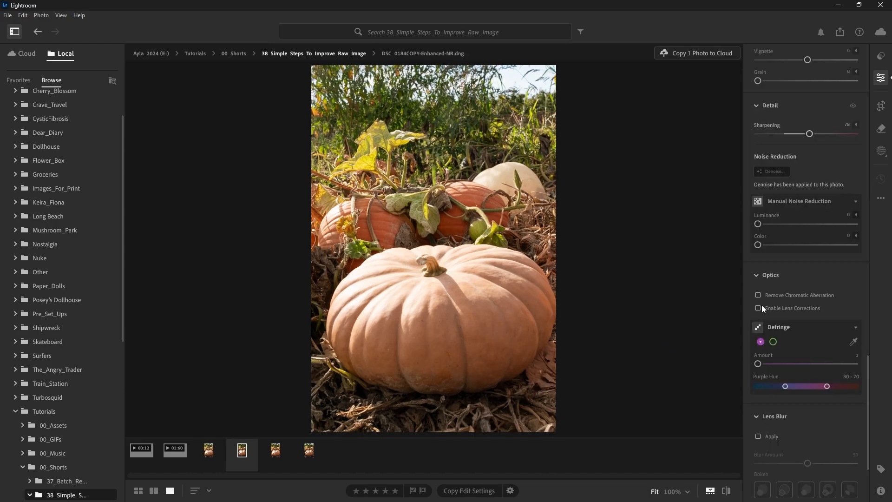
Step: Try Lens Blur on the denoised photo at amounts of 14, 71 and 37, and switch it off again
{"action": "left_click", "coordinate": [759, 436]}
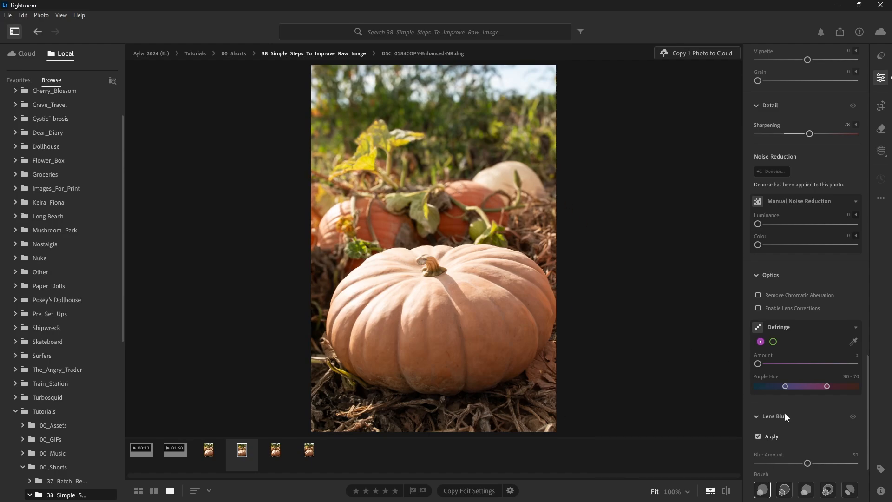
{"action": "left_click_drag", "start_coordinate": [785, 462], "coordinate": [772, 464]}
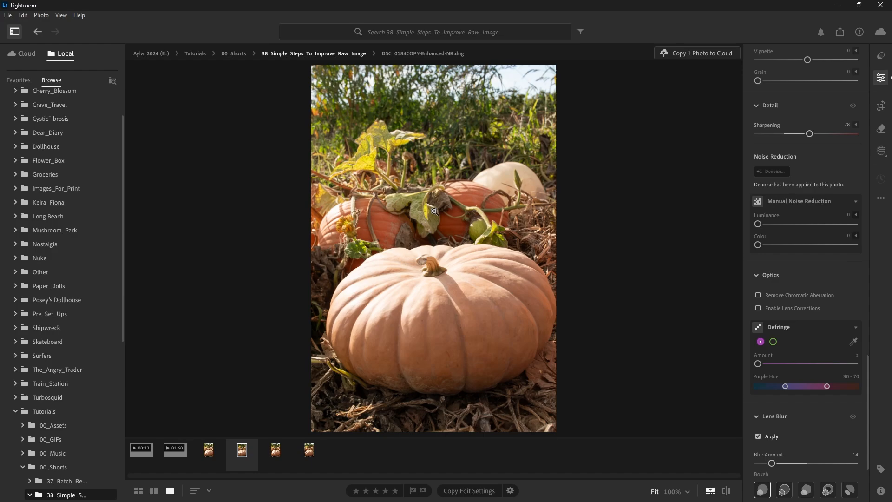
{"action": "left_click_drag", "start_coordinate": [809, 464], "coordinate": [829, 464]}
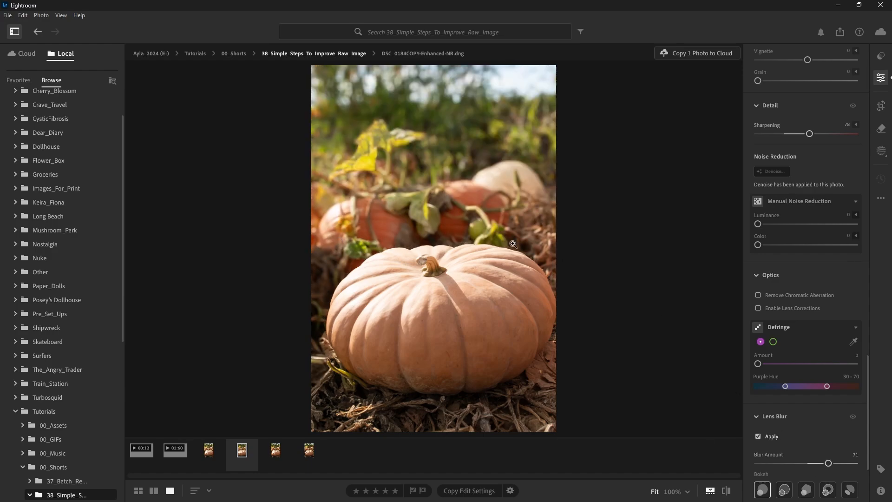
{"action": "left_click_drag", "start_coordinate": [828, 463], "coordinate": [793, 463]}
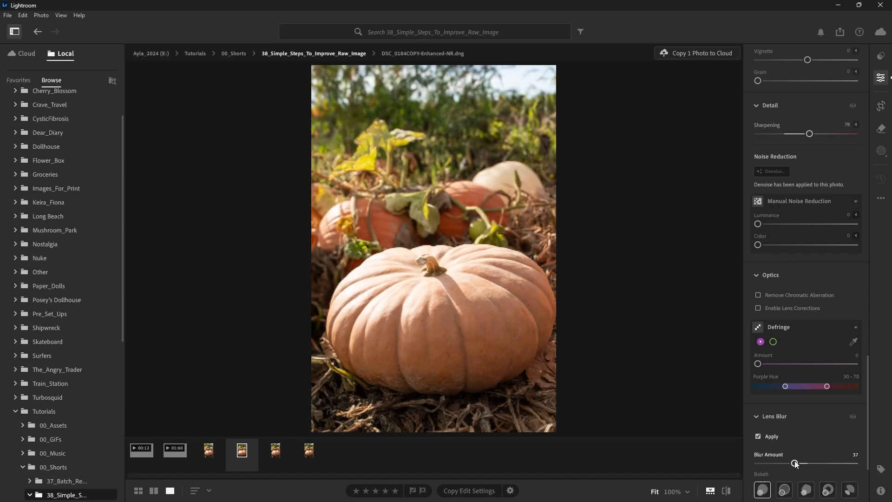
{"action": "left_click", "coordinate": [758, 436]}
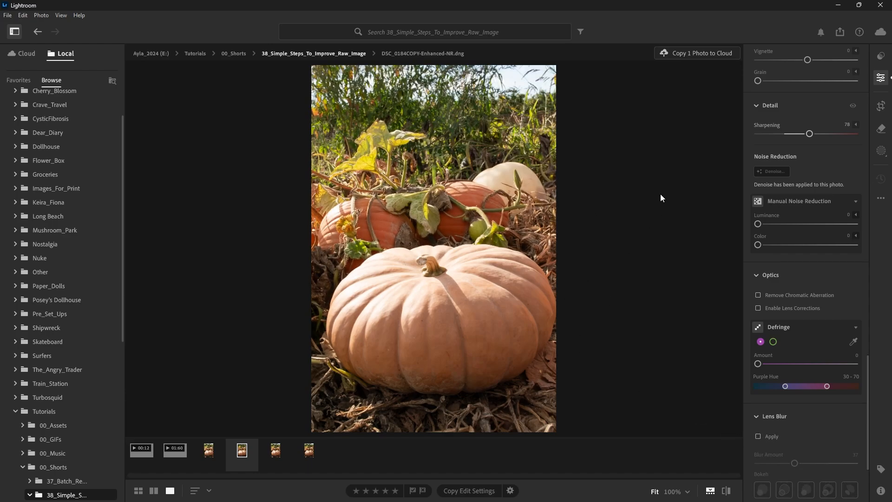
Step: Apply the adaptive subject preset Warm Pop with an adjusted amount and the adaptive sky preset Blue Drama
{"action": "left_click", "coordinate": [882, 57]}
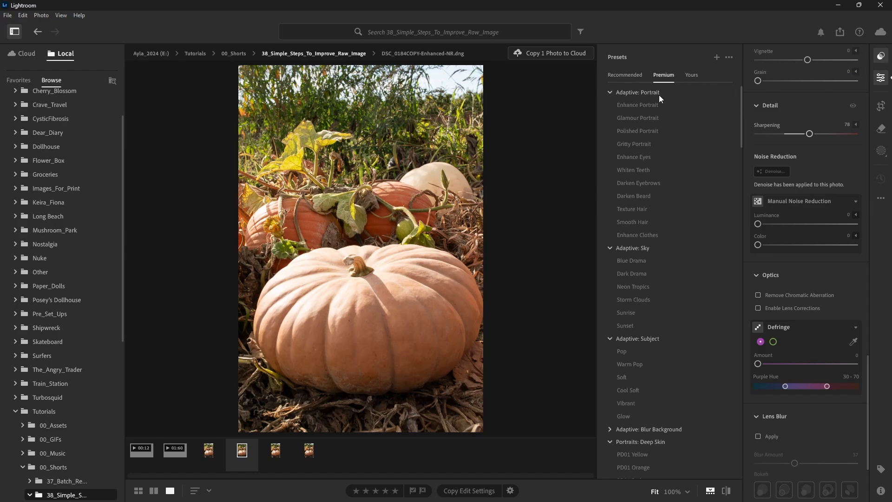
{"action": "left_click", "coordinate": [627, 184]}
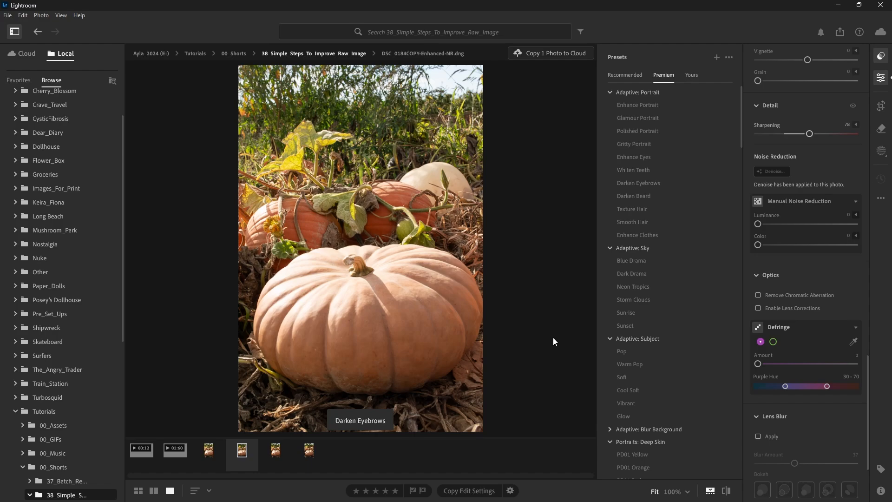
{"action": "left_click", "coordinate": [622, 364]}
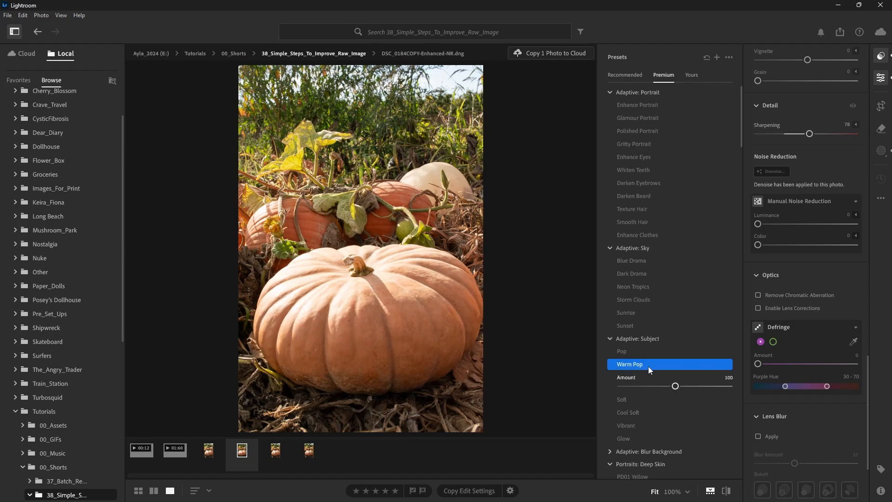
{"action": "left_click_drag", "start_coordinate": [658, 385], "coordinate": [649, 385]}
{"action": "left_click", "coordinate": [622, 261]}
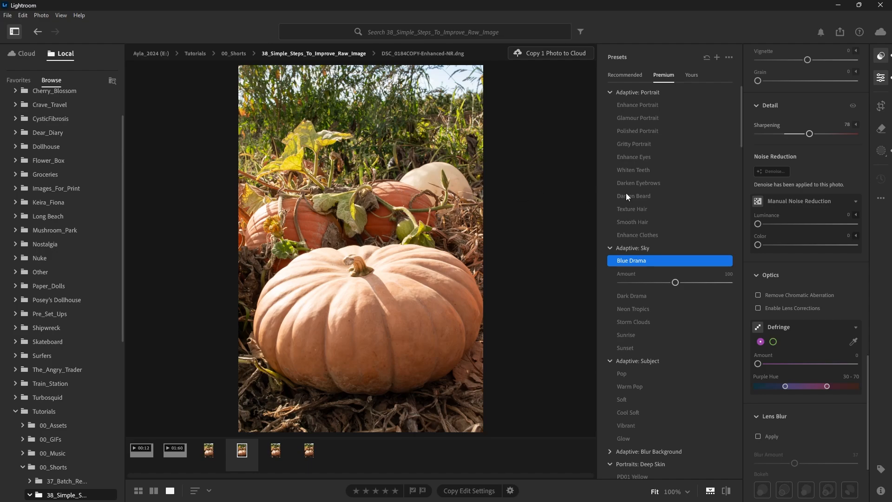
Step: Turn on chromatic aberration removal and lens corrections for the denoised photo, and set Sharpening to 84
{"action": "left_click", "coordinate": [774, 309]}
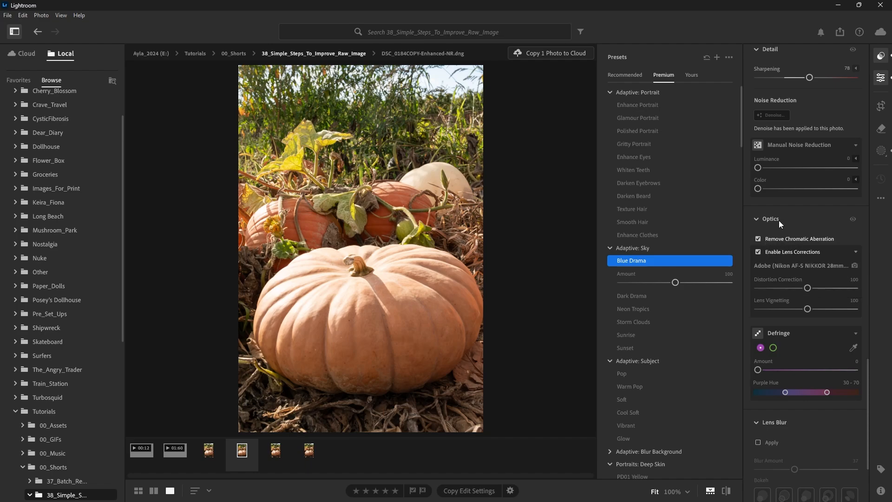
{"action": "scroll", "coordinate": [779, 222], "scroll_direction": "up", "scroll_amount": 1}
{"action": "left_click_drag", "start_coordinate": [809, 102], "coordinate": [813, 102]}
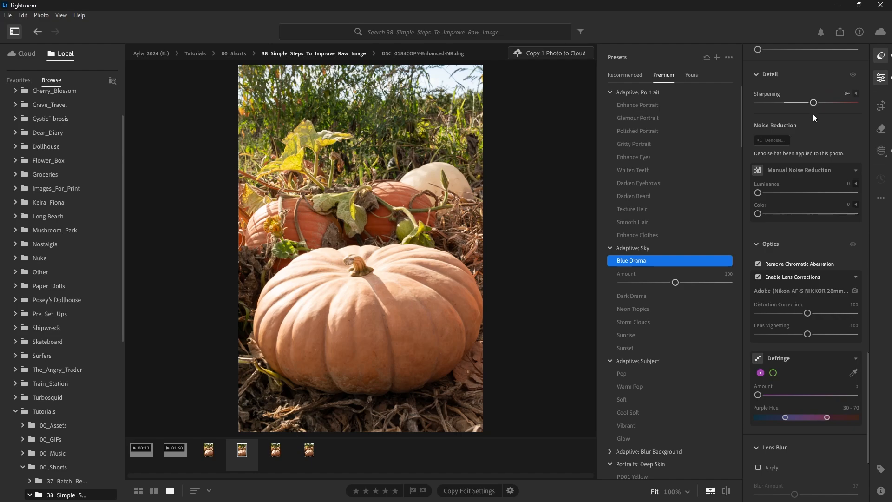
{"action": "scroll", "coordinate": [811, 129], "scroll_direction": "up", "scroll_amount": 10}
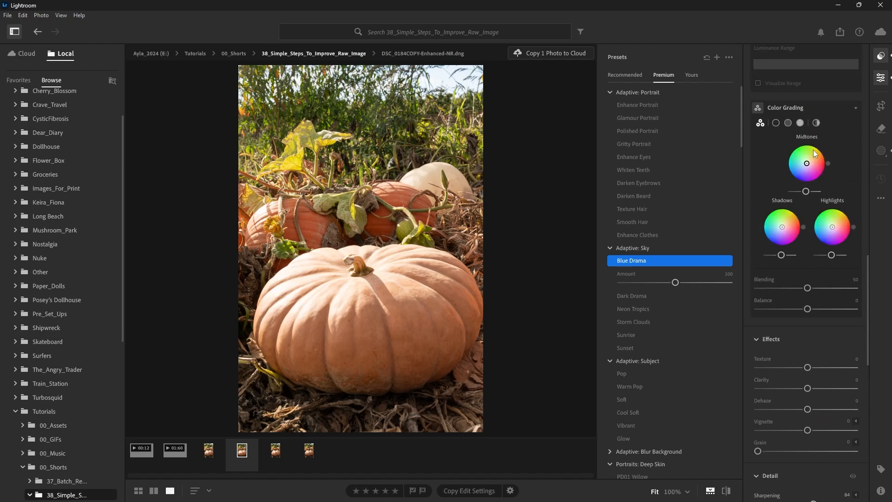
{"action": "scroll", "coordinate": [813, 153], "scroll_direction": "up", "scroll_amount": 12}
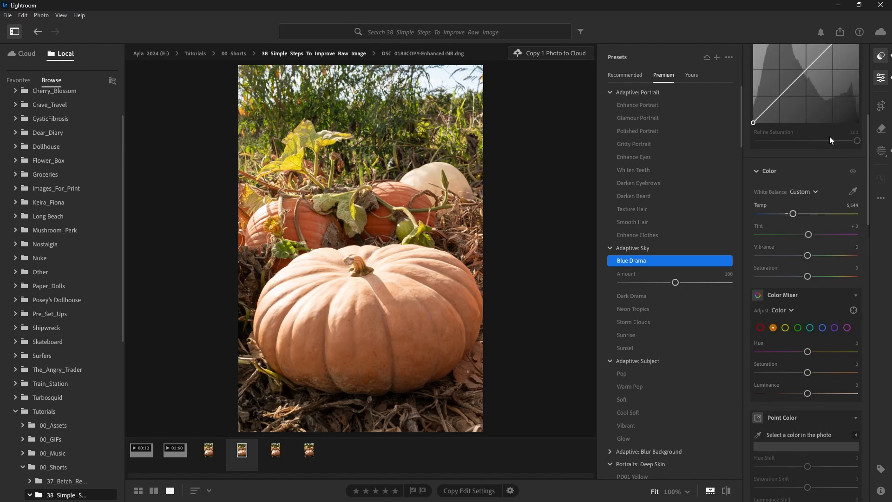
{"action": "scroll", "coordinate": [832, 138], "scroll_direction": "up", "scroll_amount": 7}
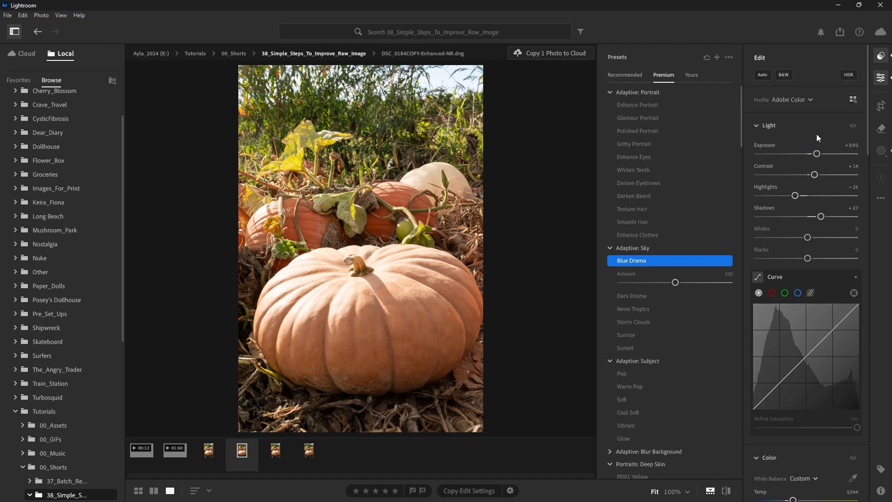